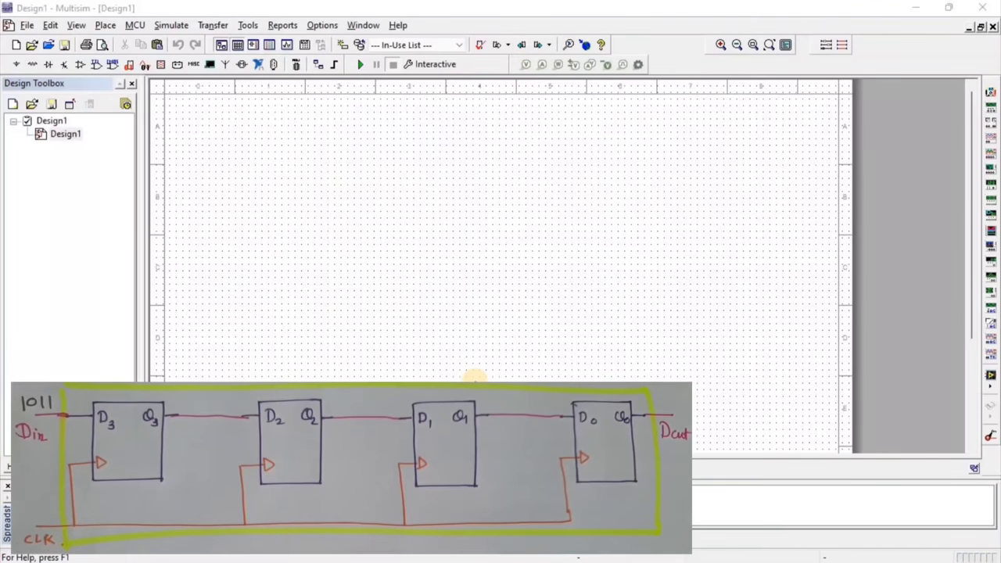
Place a TIL D_FF flip-flop, U1, on the schematic
{"action": "left_click", "coordinate": [130, 65]}
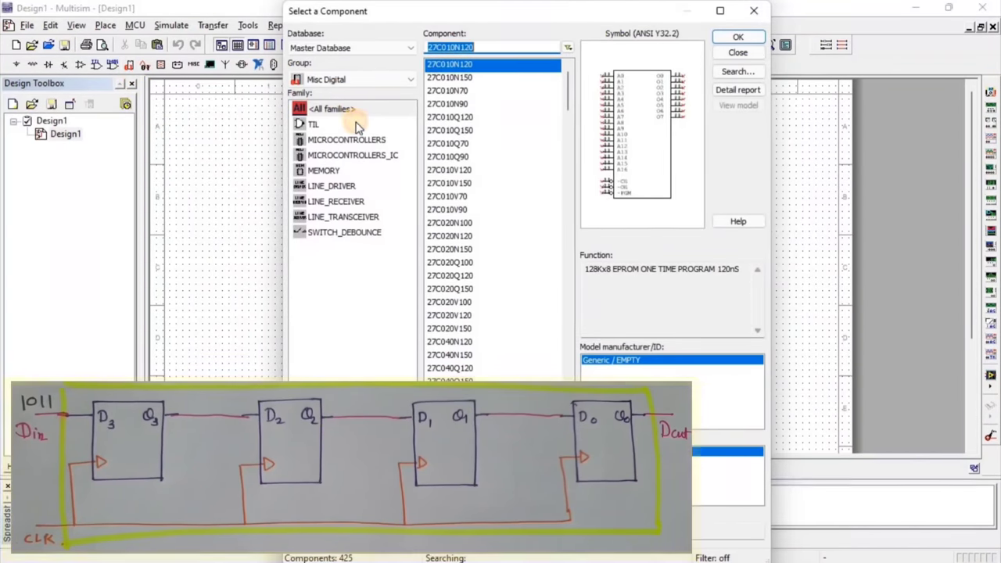
{"action": "left_click", "coordinate": [356, 126]}
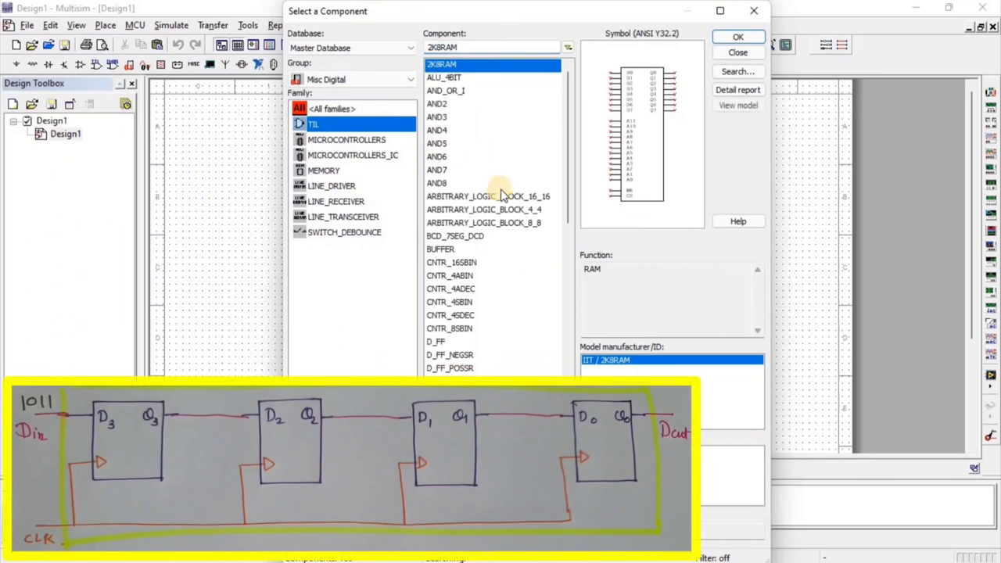
{"action": "left_click", "coordinate": [452, 345]}
{"action": "double_click", "coordinate": [469, 345]}
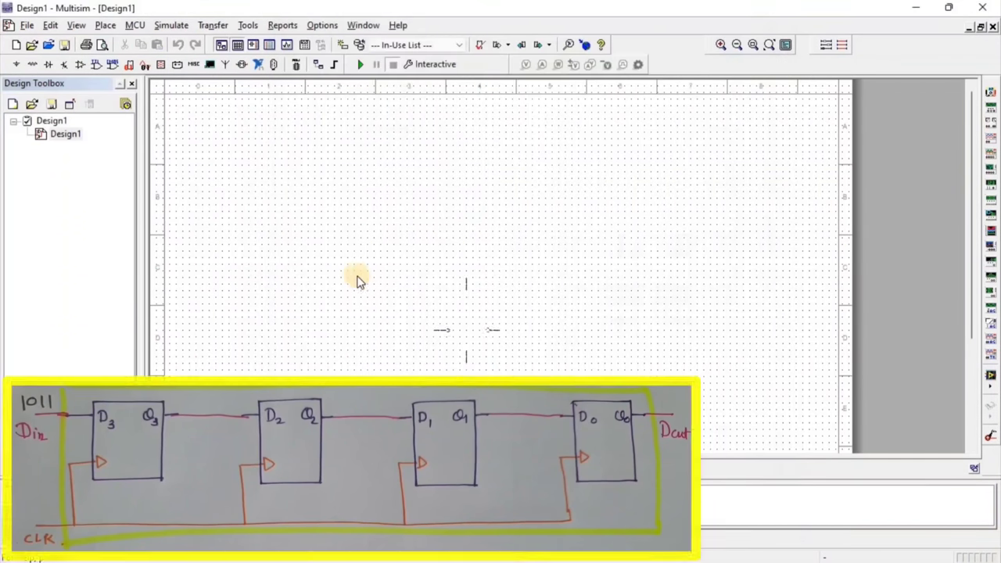
{"action": "left_click", "coordinate": [340, 259]}
{"action": "left_click", "coordinate": [755, 11]}
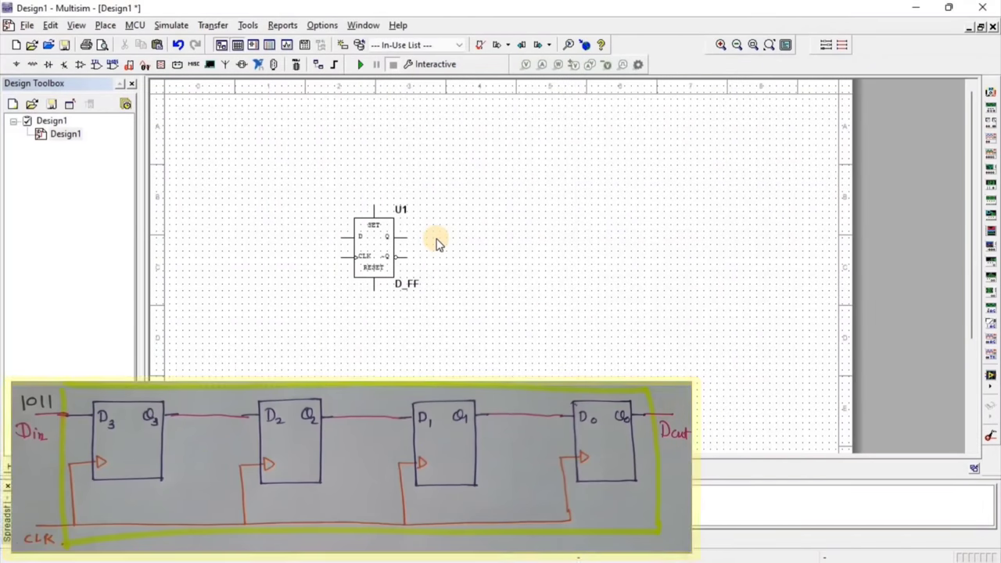
Copy U1 three times to place flip-flops U2, U3 and U4 in a row beside it
{"action": "left_click", "coordinate": [379, 241]}
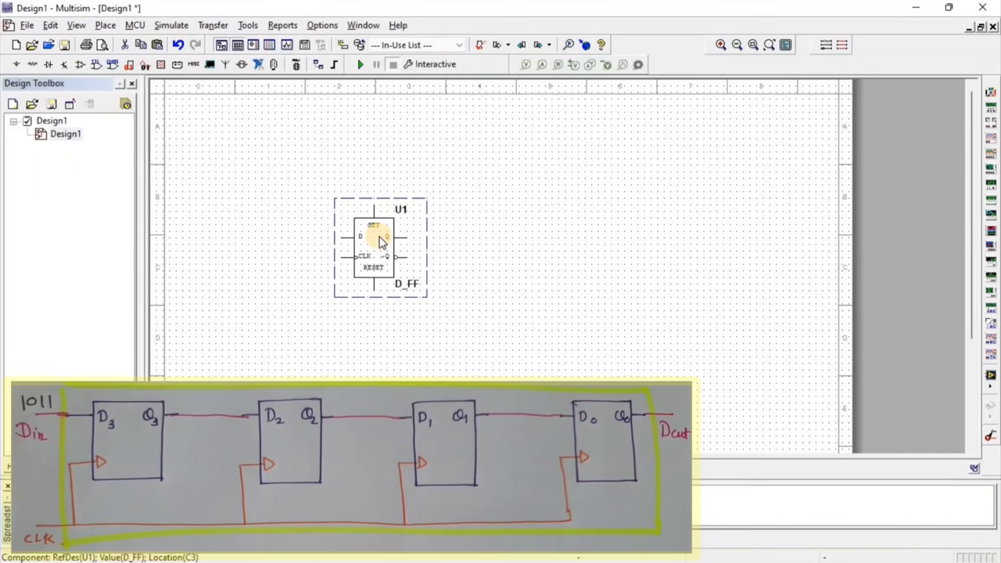
{"action": "key", "text": "ctrl+c"}
{"action": "key", "text": "ctrl+v"}
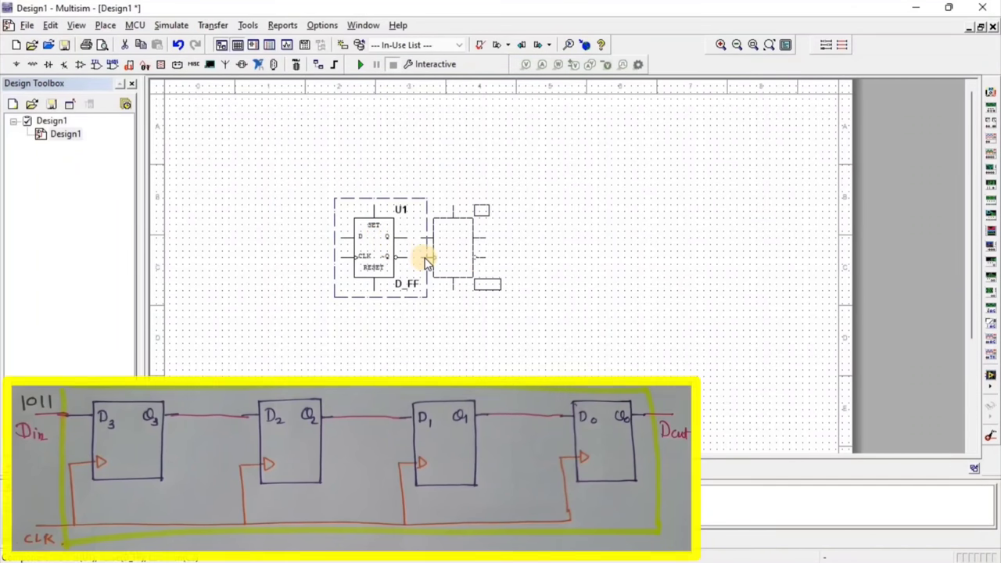
{"action": "left_click", "coordinate": [436, 263]}
{"action": "key", "text": "ctrl+v"}
{"action": "left_click", "coordinate": [522, 263]}
{"action": "key", "text": "ctrl+v"}
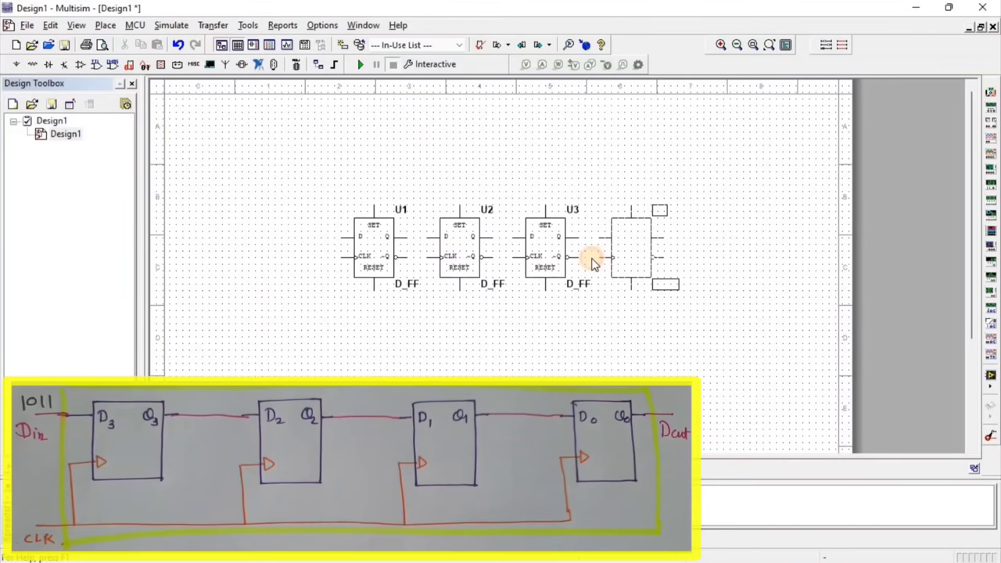
{"action": "left_click", "coordinate": [607, 263]}
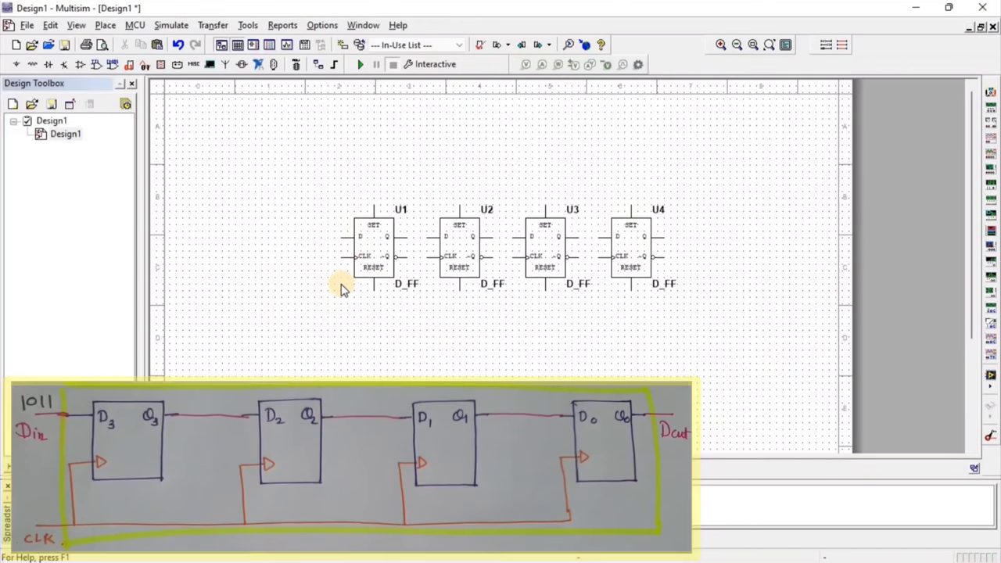
Place function generator XFG1 above U1 and a copy, XFG2, to its left
{"action": "left_click", "coordinate": [988, 112]}
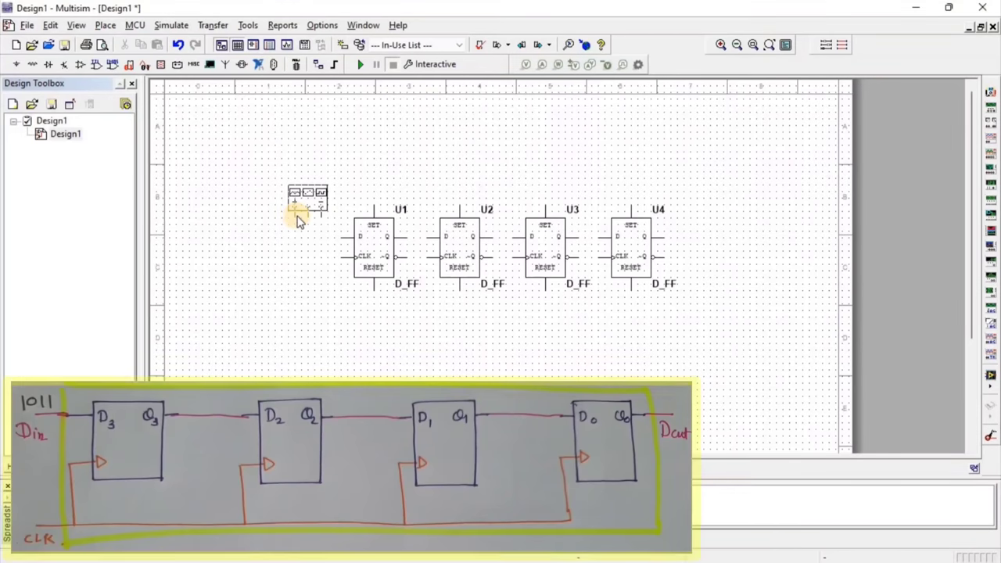
{"action": "left_click", "coordinate": [300, 217]}
{"action": "left_click", "coordinate": [300, 216]}
{"action": "key", "text": "ctrl+c"}
{"action": "key", "text": "ctrl+v"}
{"action": "left_click", "coordinate": [279, 241]}
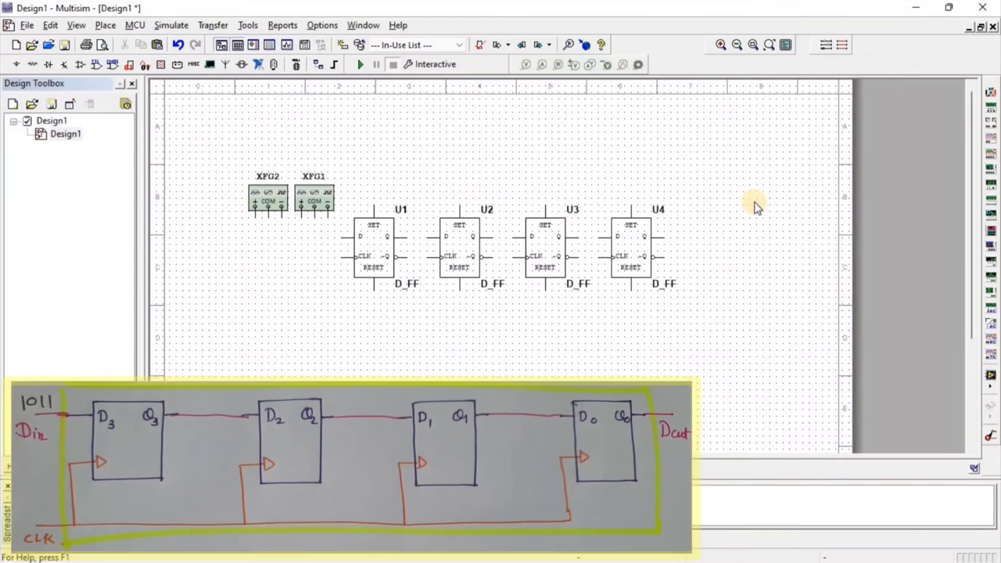
Place four-channel oscilloscope XSC1 at the top left and a copy, XSC2, at the top right
{"action": "left_click", "coordinate": [992, 159]}
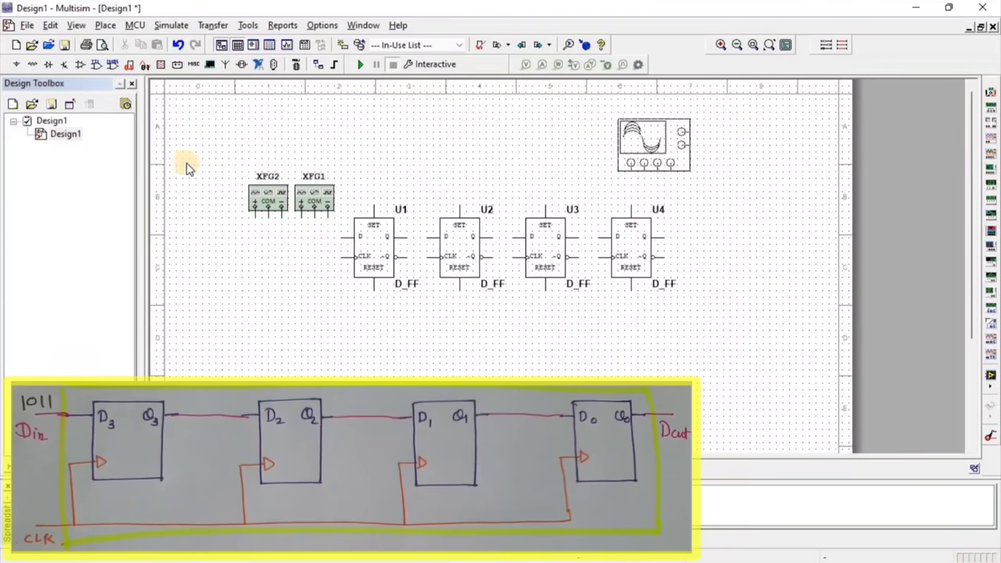
{"action": "left_click", "coordinate": [213, 135]}
{"action": "key", "text": "ctrl+c"}
{"action": "key", "text": "ctrl+v"}
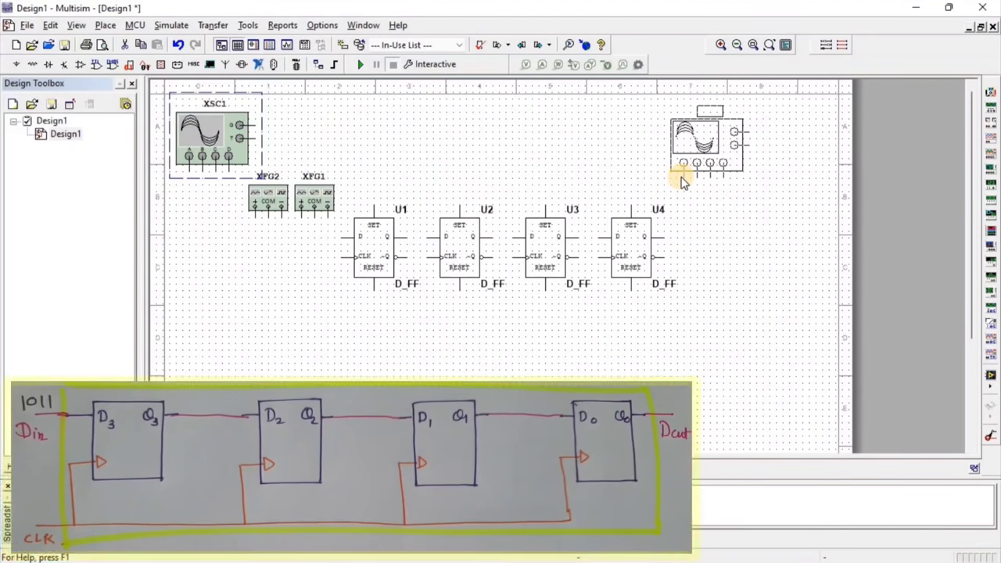
{"action": "left_click", "coordinate": [682, 175]}
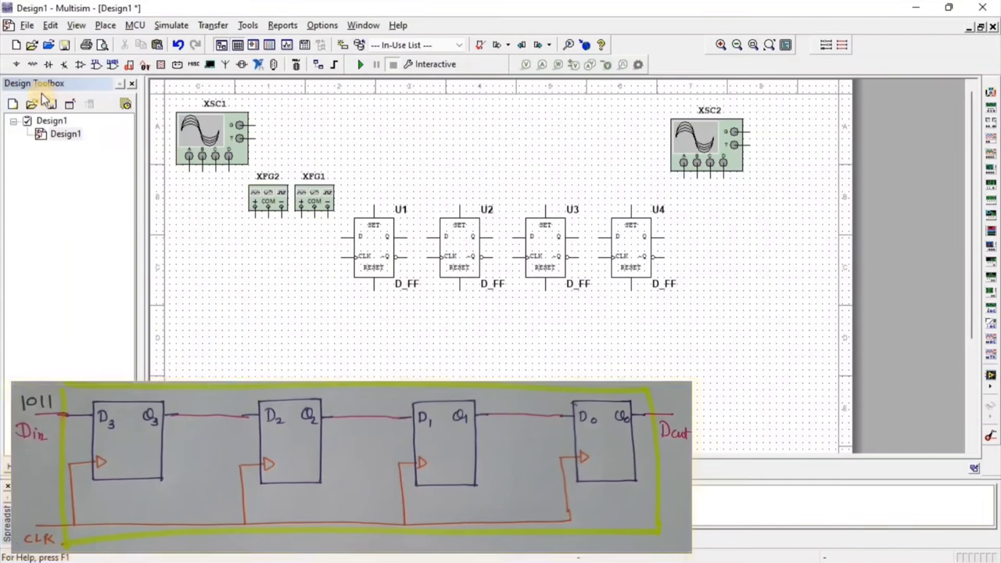
Place a POWER_SOURCES GROUND symbol below XFG2
{"action": "left_click", "coordinate": [16, 64]}
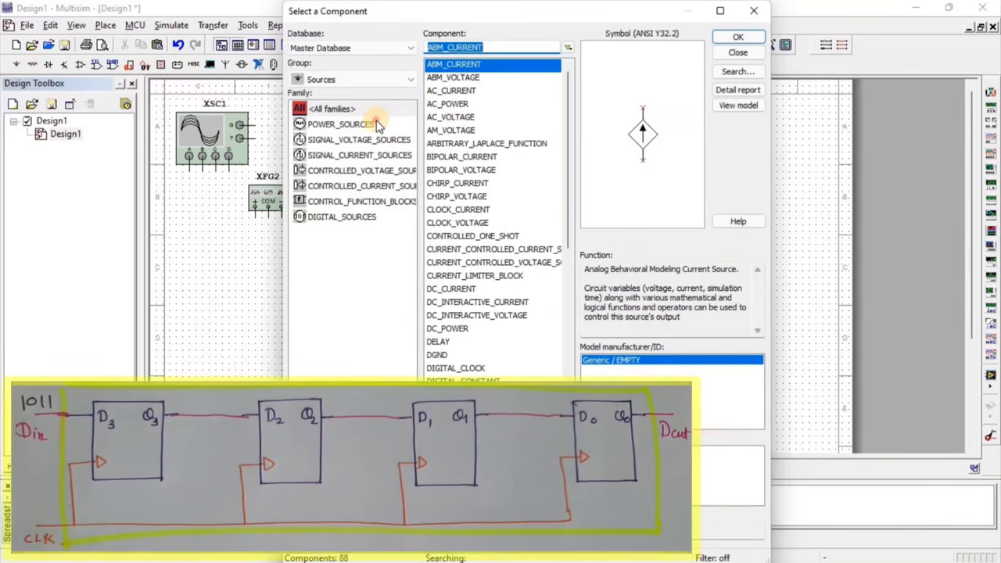
{"action": "left_click", "coordinate": [376, 125]}
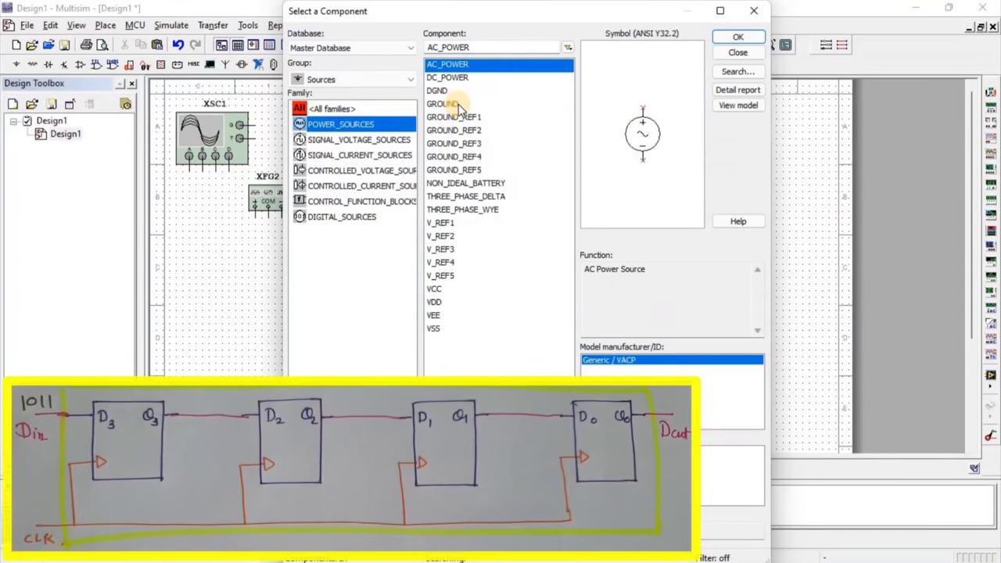
{"action": "double_click", "coordinate": [460, 109]}
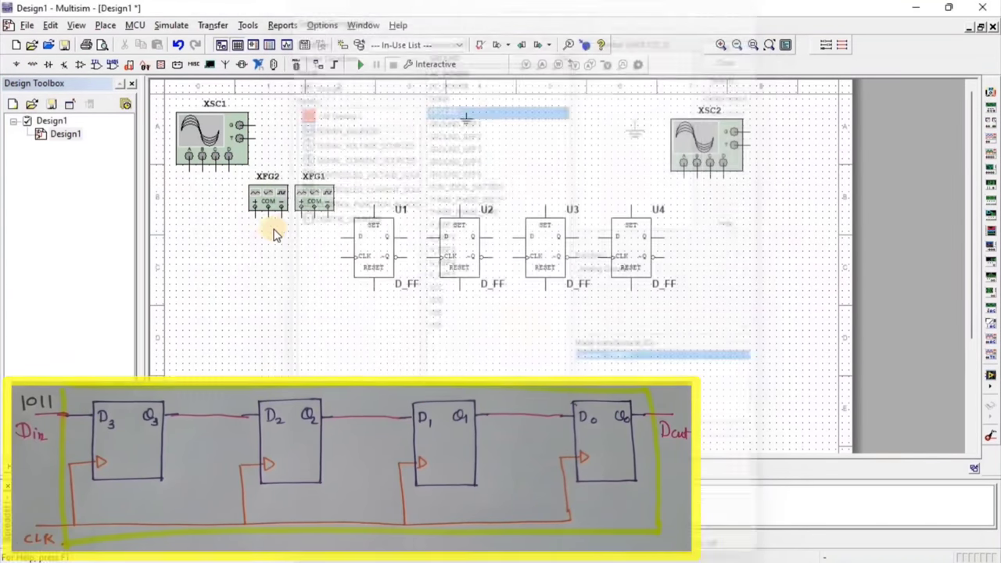
{"action": "left_click", "coordinate": [268, 243]}
{"action": "left_click", "coordinate": [756, 10]}
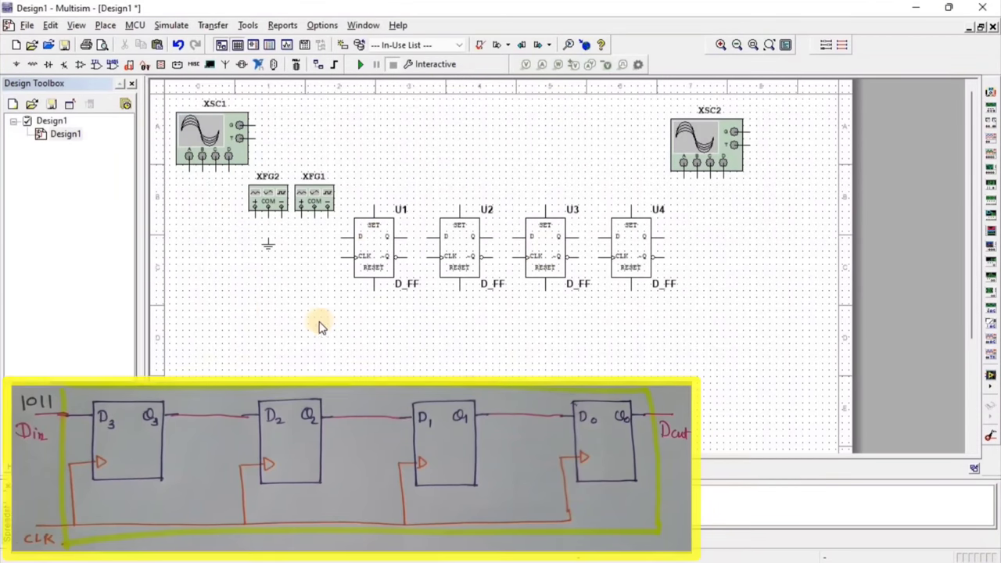
Wire XFG1 to U1's D input and XFG2 to U1's CLK, and ground both COM terminals
{"action": "left_click", "coordinate": [301, 210]}
{"action": "left_click", "coordinate": [354, 235]}
{"action": "left_click", "coordinate": [255, 210]}
{"action": "left_click", "coordinate": [353, 258]}
{"action": "left_click", "coordinate": [314, 209]}
{"action": "left_click", "coordinate": [267, 225]}
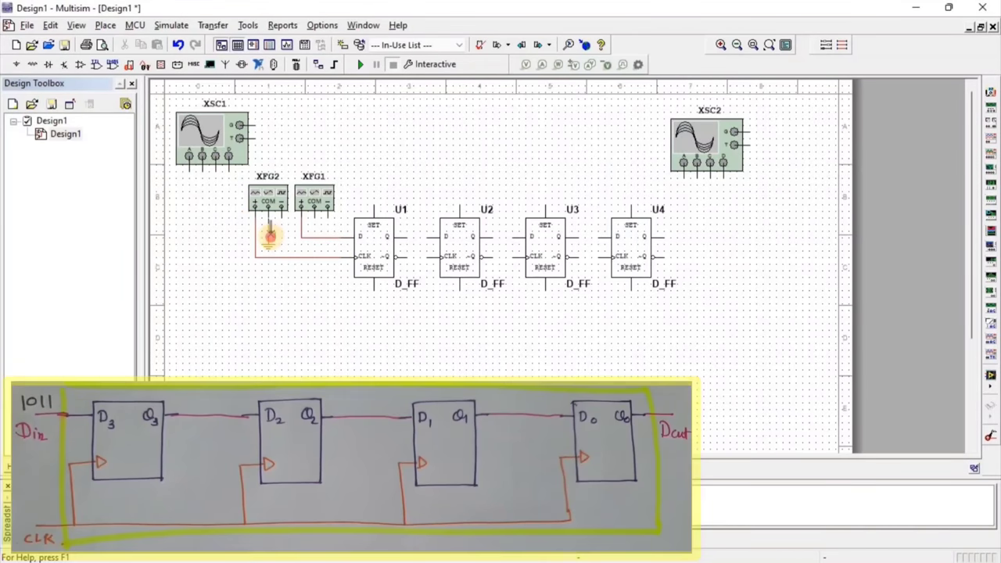
{"action": "left_click", "coordinate": [269, 210]}
{"action": "left_click", "coordinate": [268, 238]}
Chain the Q outputs to the next D inputs: U1→U2, U2→U3, U3→U4
{"action": "left_click", "coordinate": [396, 235]}
{"action": "left_click", "coordinate": [439, 234]}
{"action": "left_click", "coordinate": [482, 235]}
{"action": "left_click", "coordinate": [526, 235]}
{"action": "left_click", "coordinate": [568, 235]}
{"action": "left_click", "coordinate": [611, 234]}
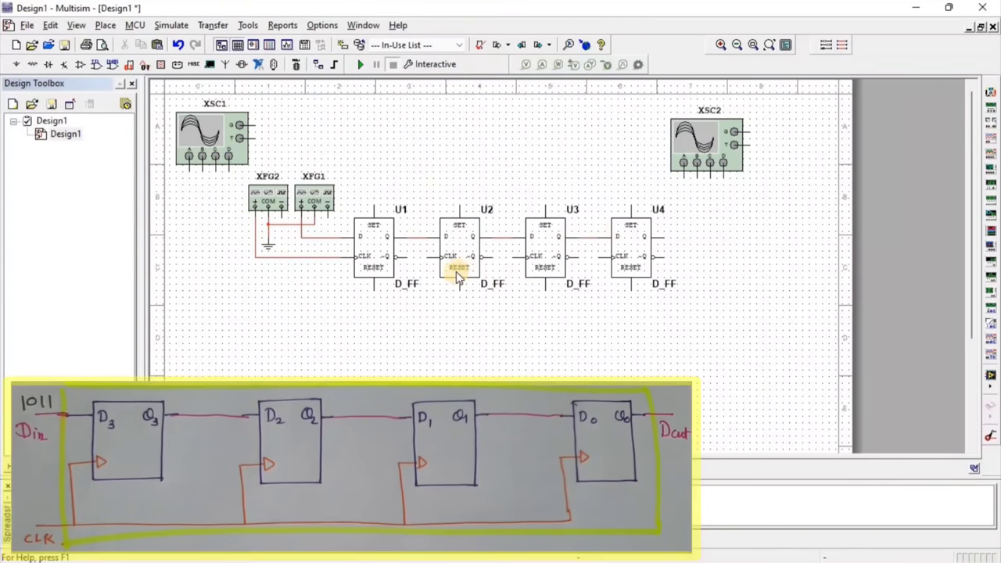
Connect the CLK inputs of U2, U3 and U4 to the shared clock line
{"action": "left_click", "coordinate": [440, 256]}
{"action": "left_click", "coordinate": [255, 257]}
{"action": "left_click", "coordinate": [516, 257]}
{"action": "left_click", "coordinate": [427, 309]}
{"action": "left_click", "coordinate": [606, 257]}
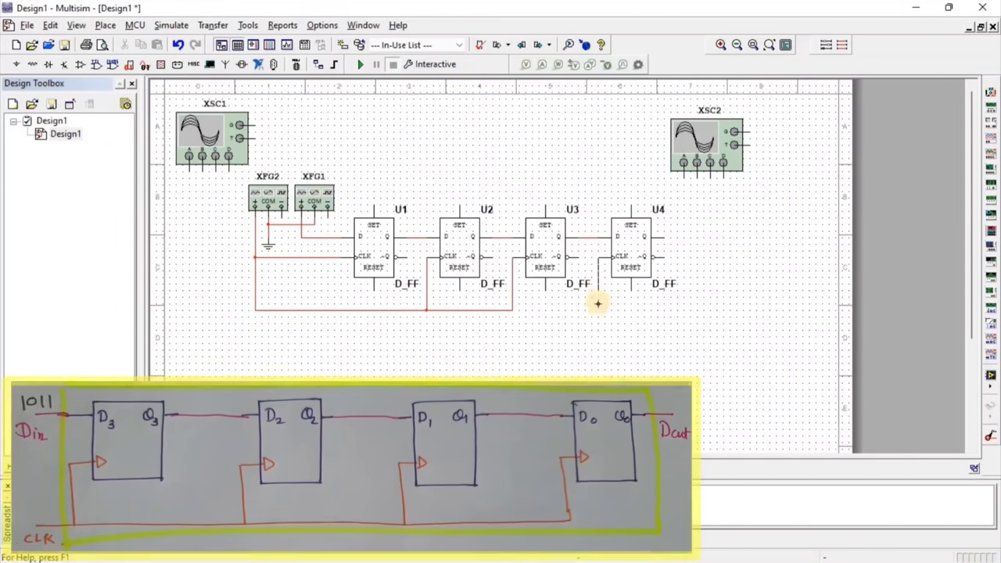
{"action": "left_click", "coordinate": [512, 310]}
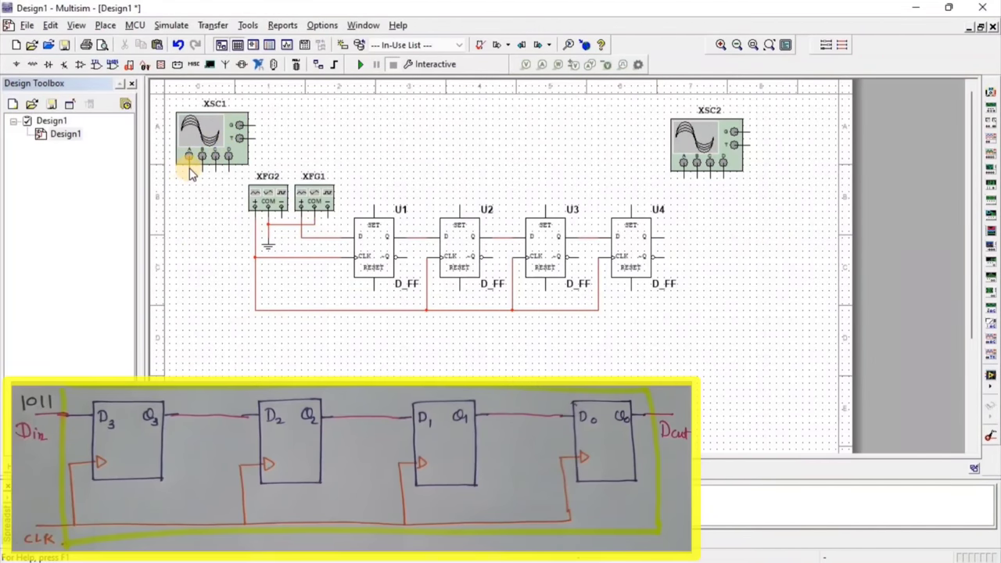
Wire XSC1's channels to the clock line and the XFG1 data line
{"action": "left_click", "coordinate": [189, 158]}
{"action": "left_click", "coordinate": [201, 236]}
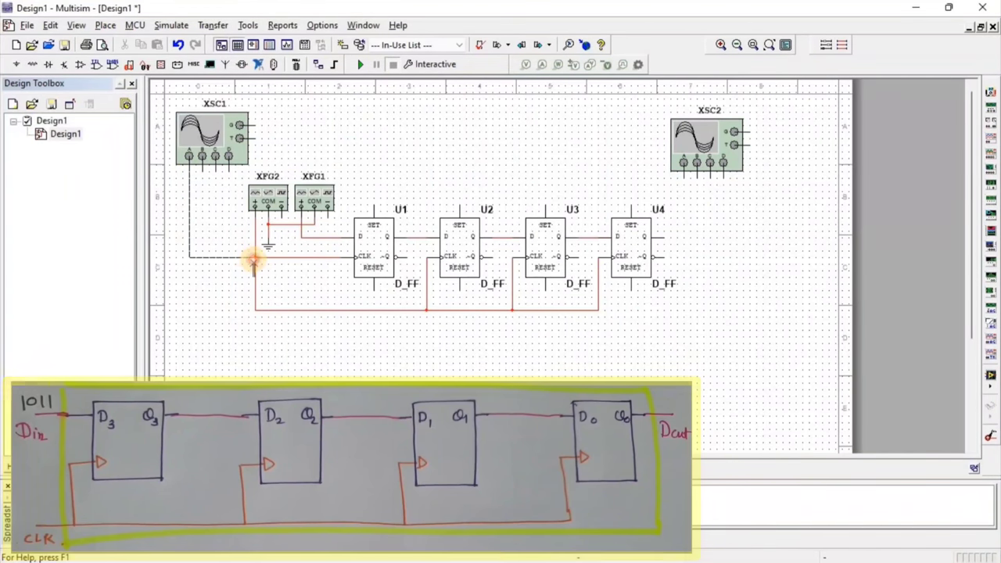
{"action": "left_click", "coordinate": [254, 258]}
{"action": "left_click", "coordinate": [202, 169]}
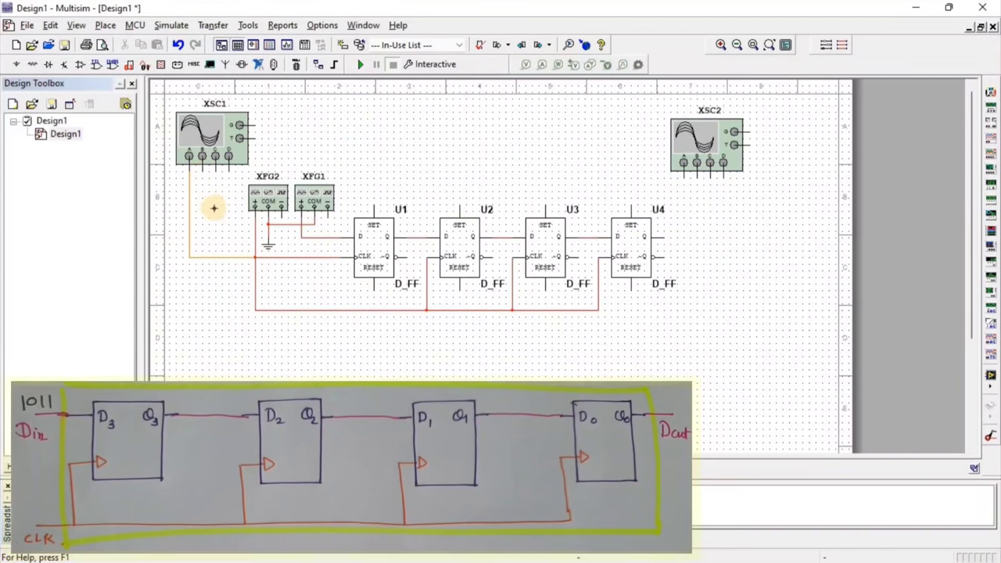
{"action": "left_click", "coordinate": [268, 231]}
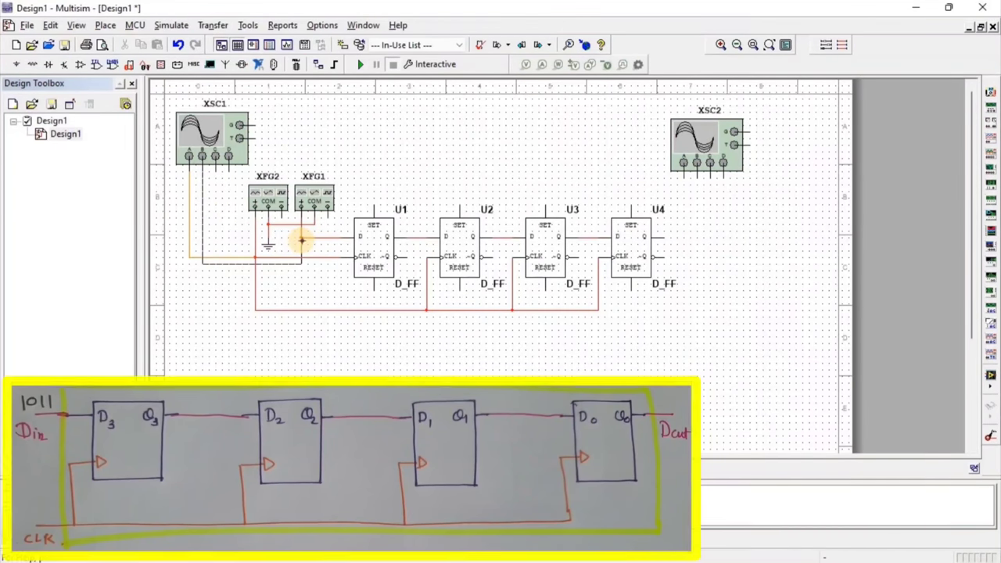
{"action": "left_click", "coordinate": [301, 242]}
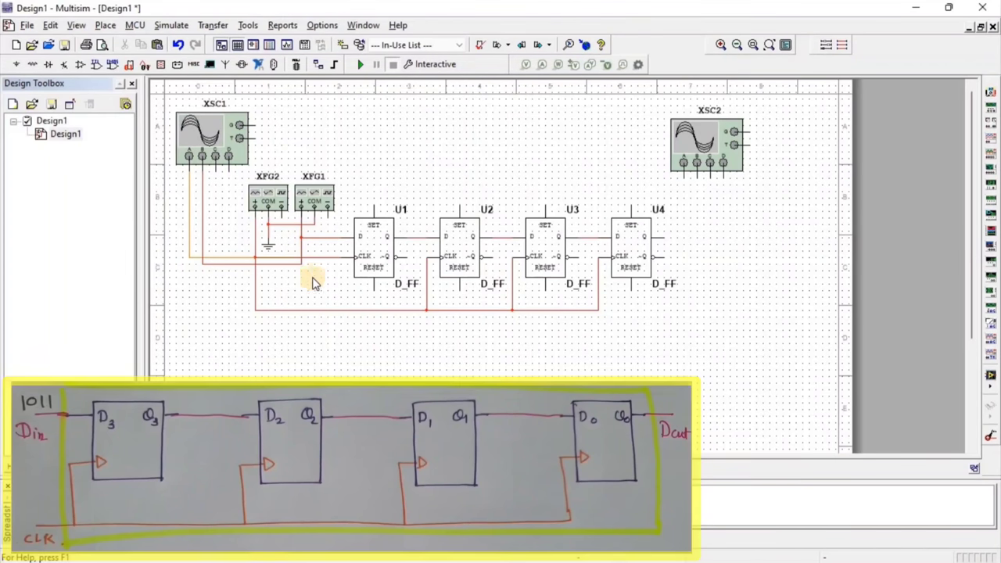
Wire XSC2's four inputs to the Q outputs of U1, U2, U3 and U4
{"action": "left_click", "coordinate": [684, 177]}
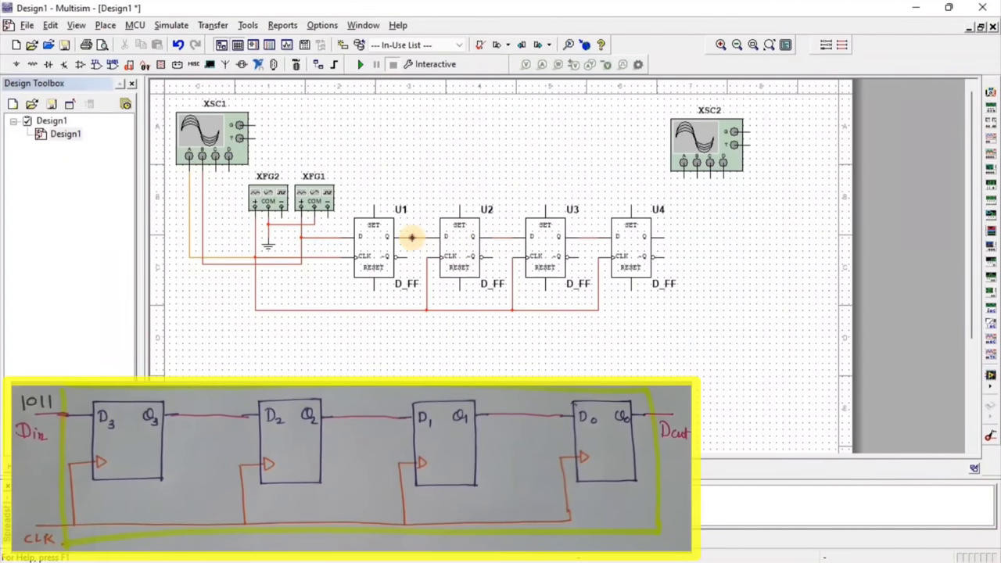
{"action": "left_click", "coordinate": [409, 237]}
{"action": "left_click", "coordinate": [698, 176]}
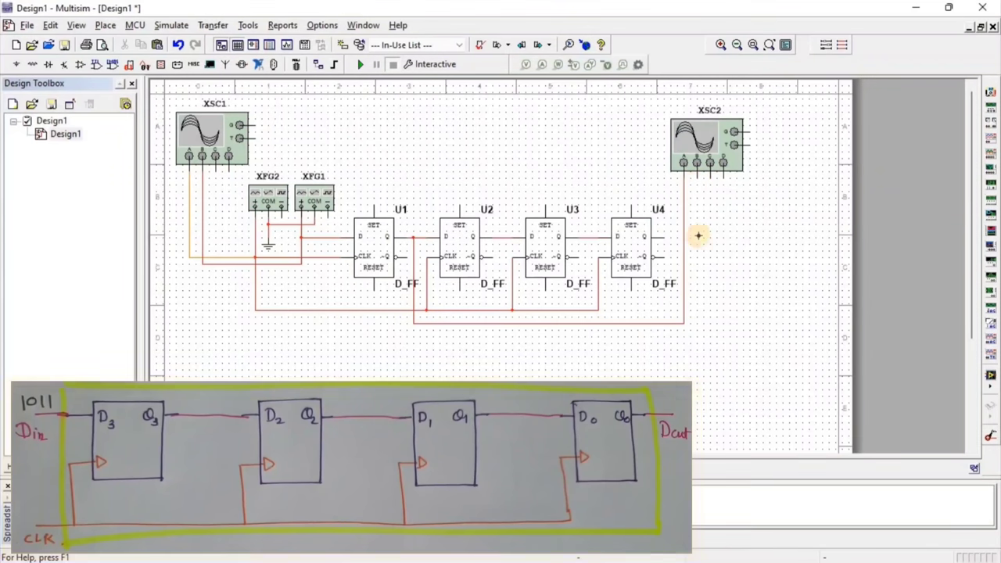
{"action": "left_click", "coordinate": [499, 237]}
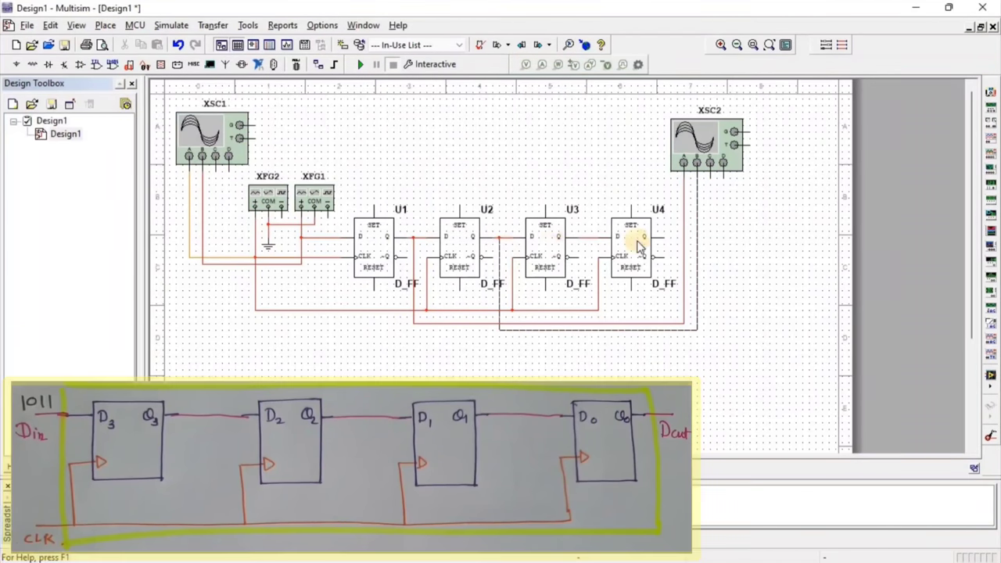
{"action": "left_click", "coordinate": [710, 176]}
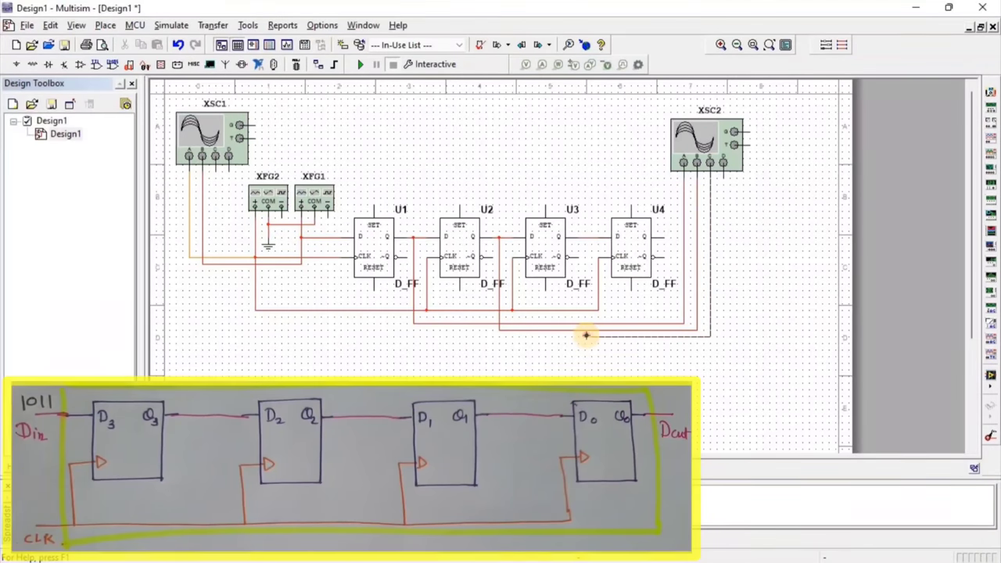
{"action": "left_click", "coordinate": [584, 237]}
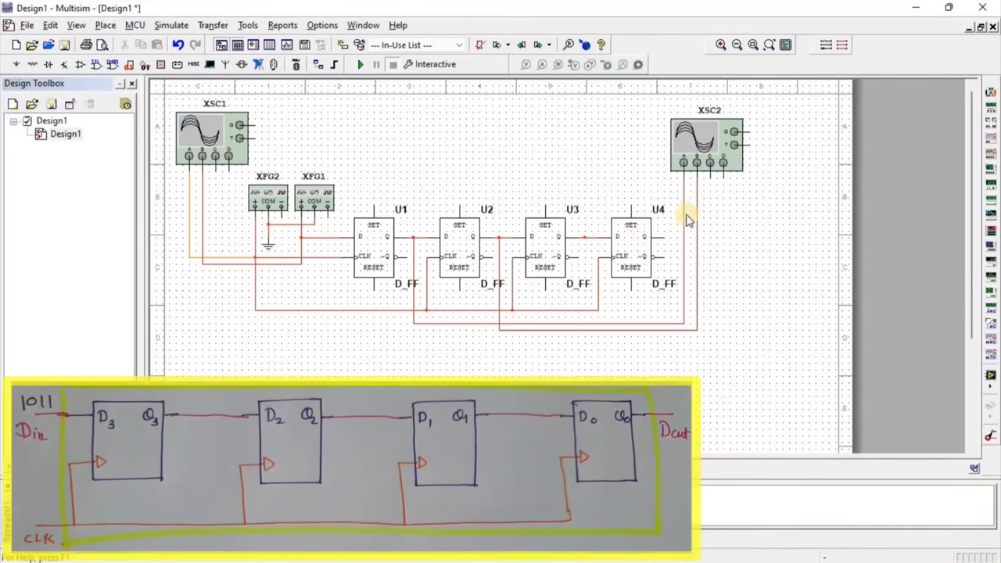
{"action": "left_click", "coordinate": [723, 177]}
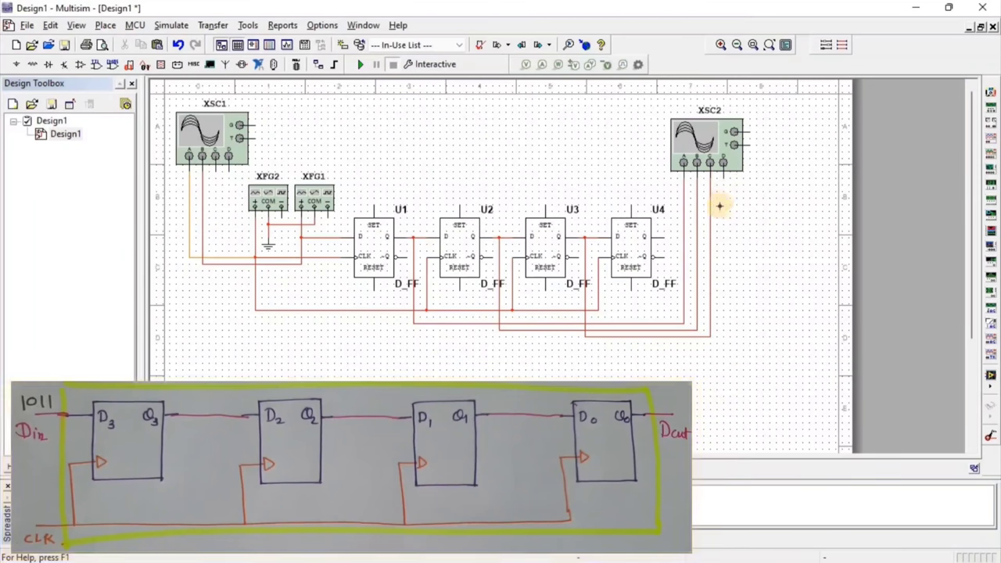
{"action": "left_click", "coordinate": [663, 237]}
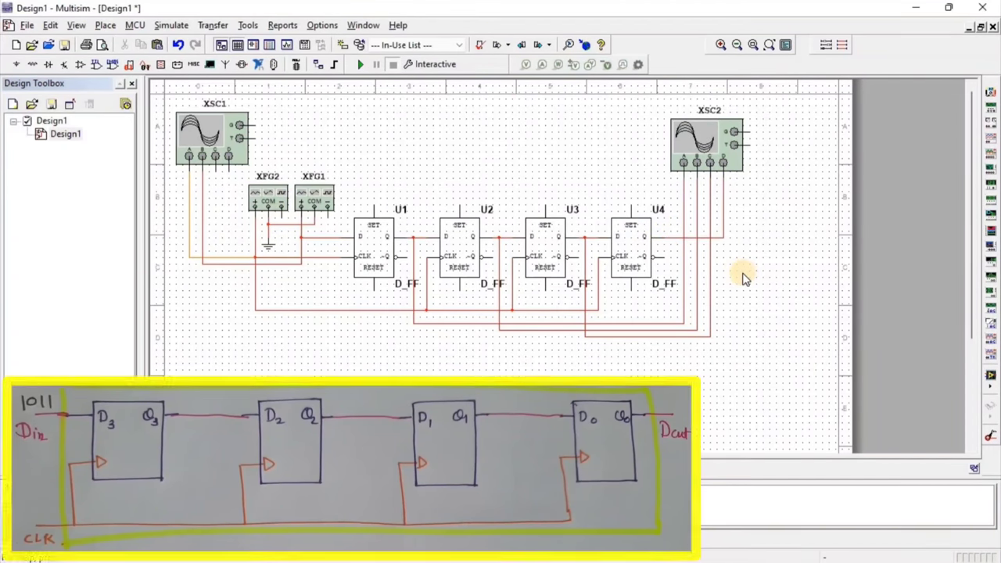
Set XFG2 to a 2000 Hz square wave
{"action": "double_click", "coordinate": [269, 195]}
{"action": "left_click", "coordinate": [513, 262]}
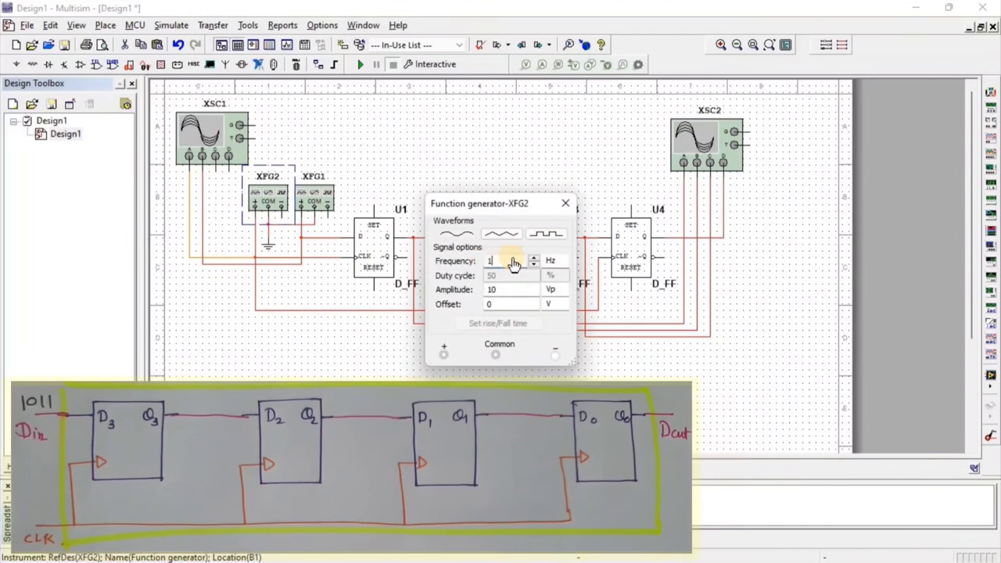
{"action": "type", "text": "2000"}
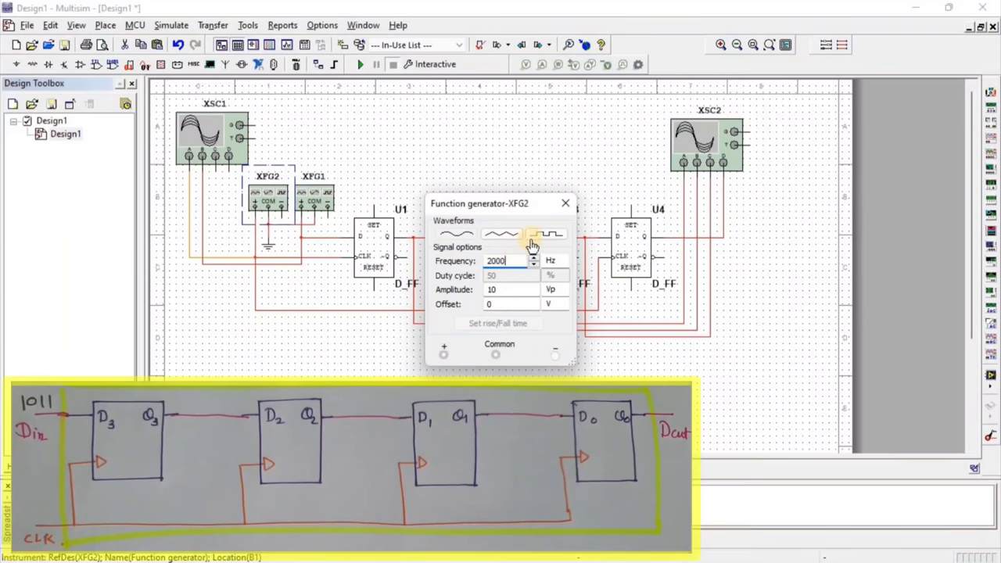
{"action": "left_click", "coordinate": [543, 237]}
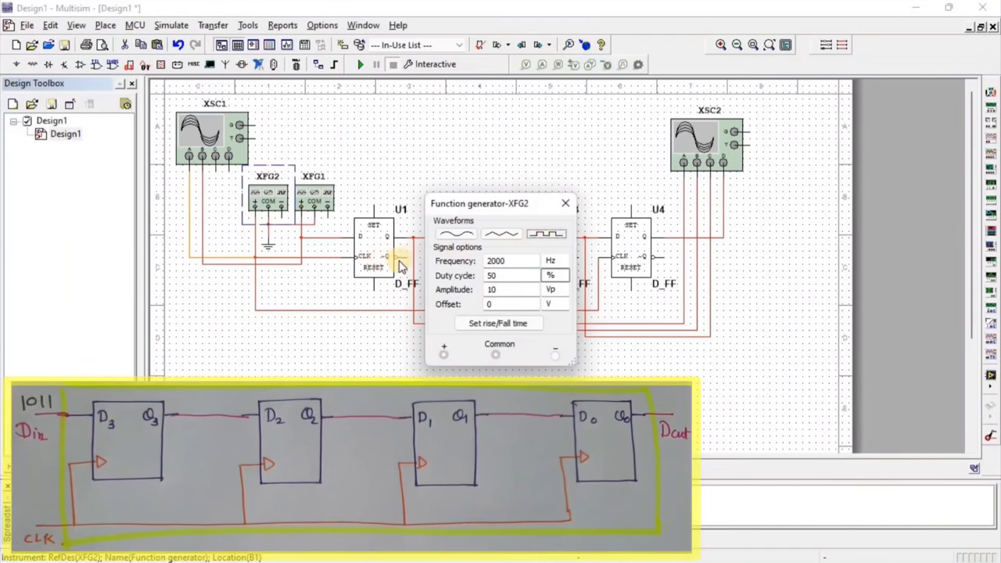
{"action": "left_click", "coordinate": [565, 204]}
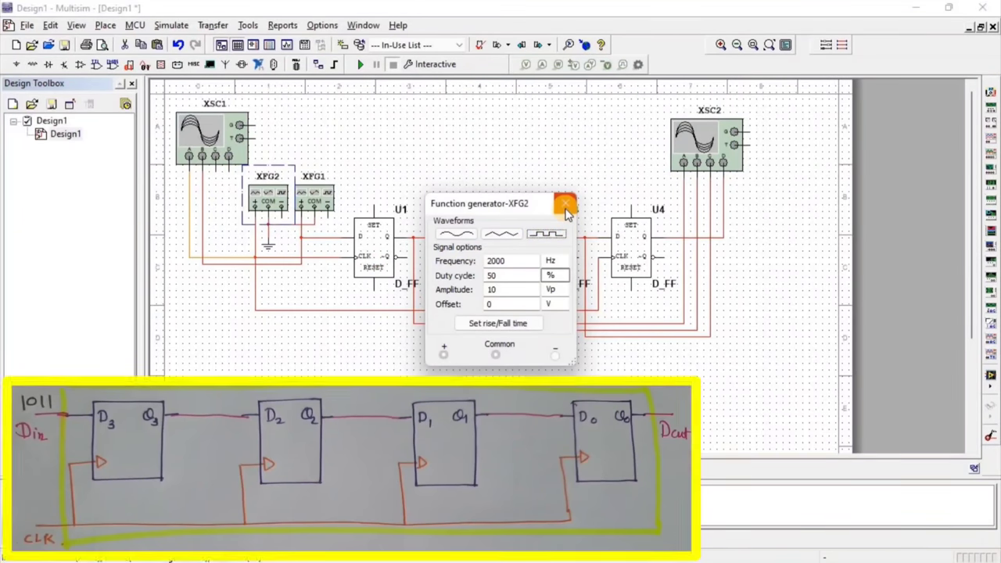
Set XFG1 to a 500 Hz square wave with 75% duty cycle
{"action": "double_click", "coordinate": [328, 196]}
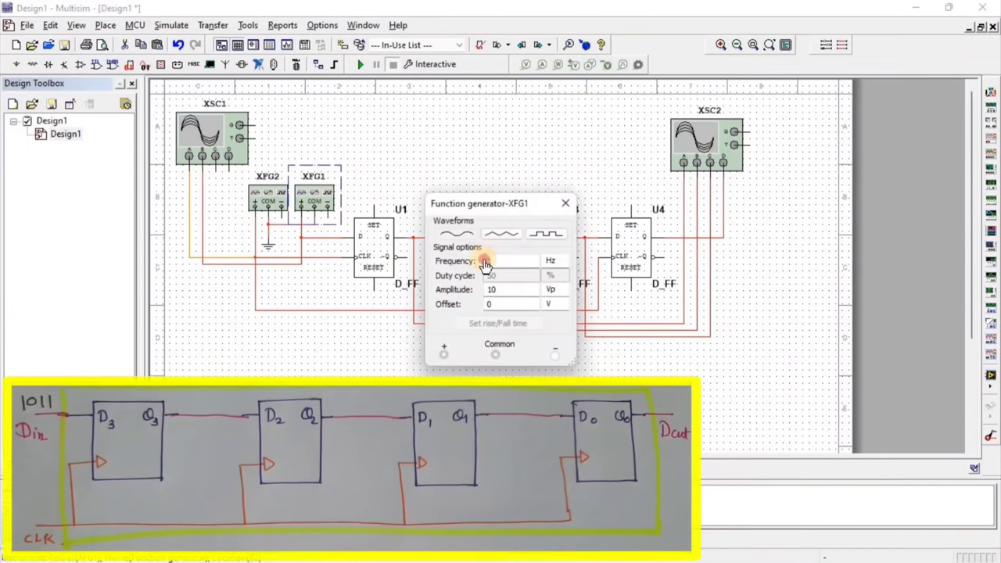
{"action": "type", "text": "50"}
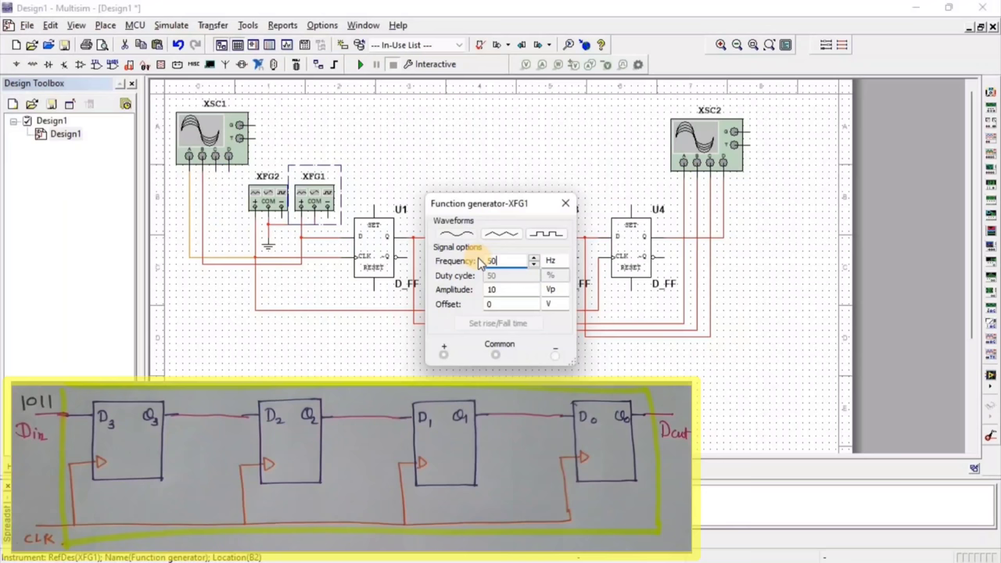
{"action": "type", "text": "0"}
{"action": "left_click", "coordinate": [546, 233]}
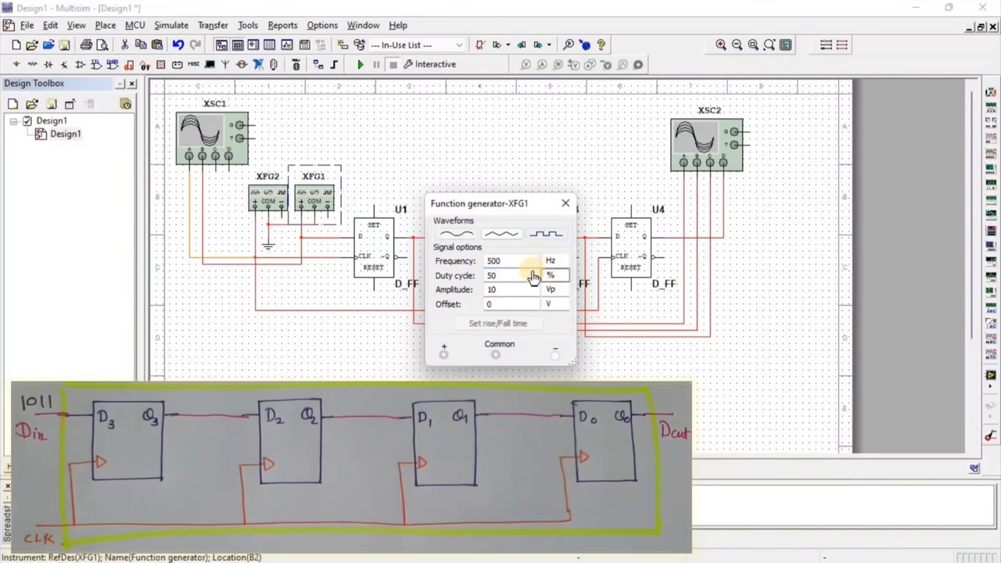
{"action": "left_click_drag", "start_coordinate": [529, 277], "coordinate": [479, 279]}
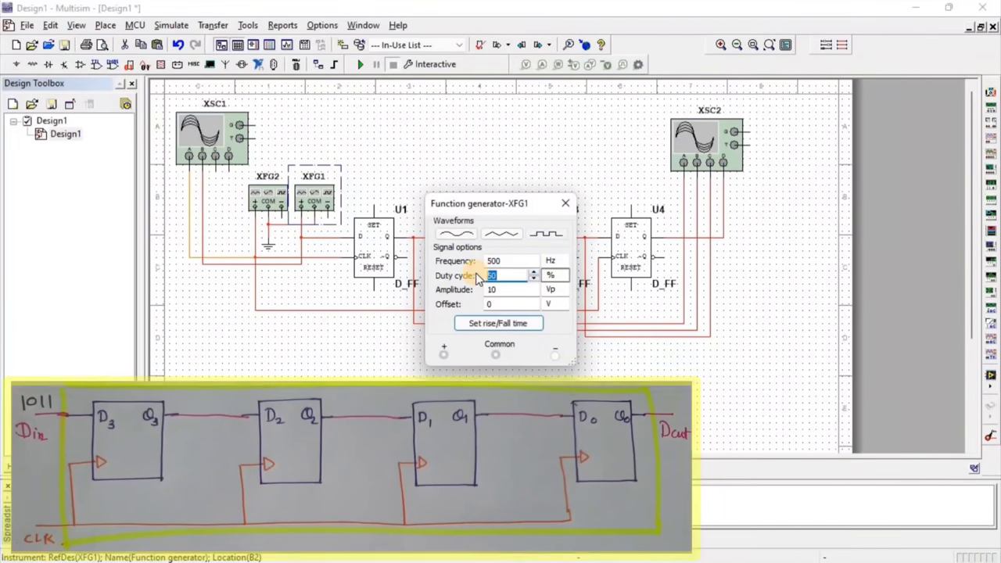
{"action": "type", "text": "75"}
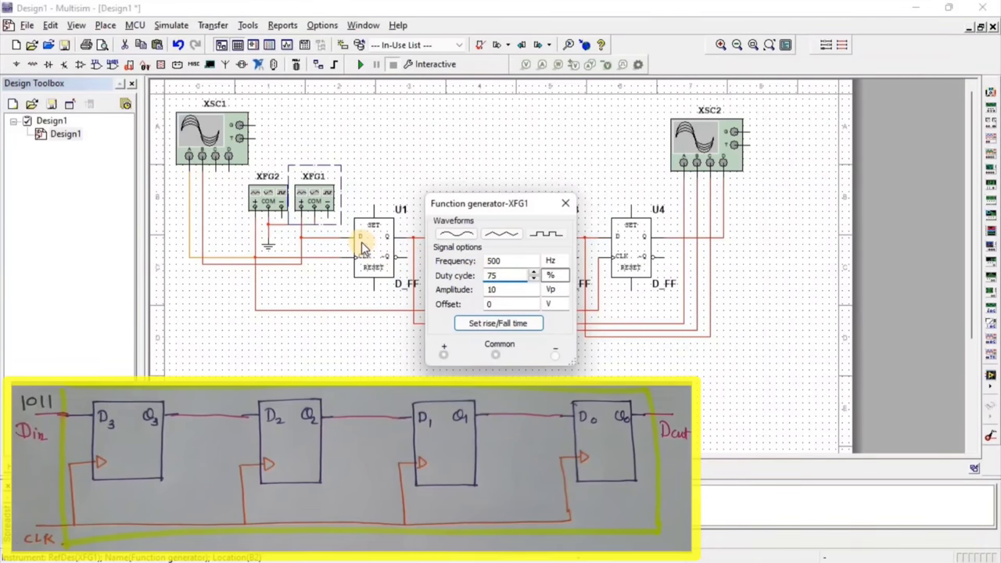
{"action": "left_click", "coordinate": [566, 204]}
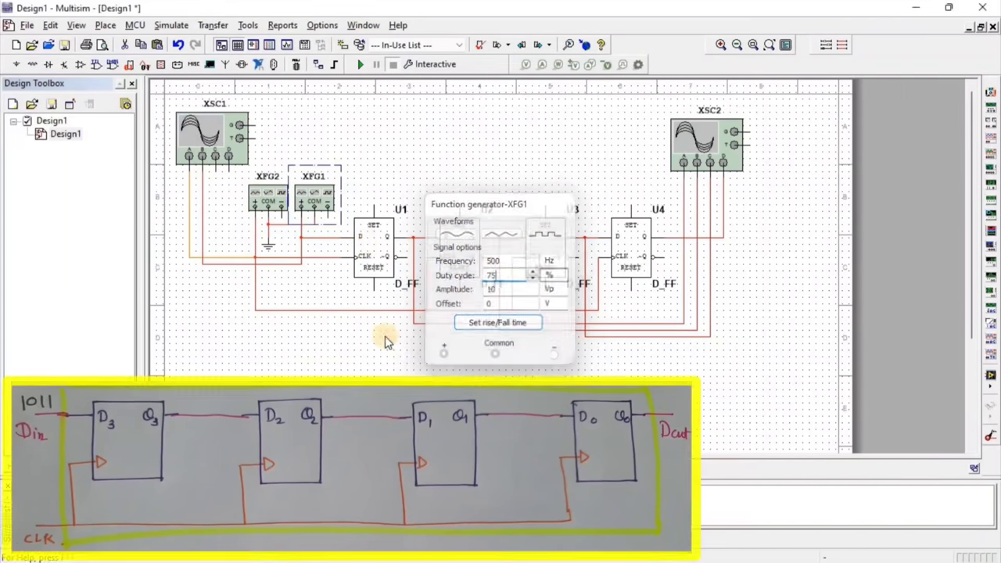
{"action": "left_click", "coordinate": [387, 340]}
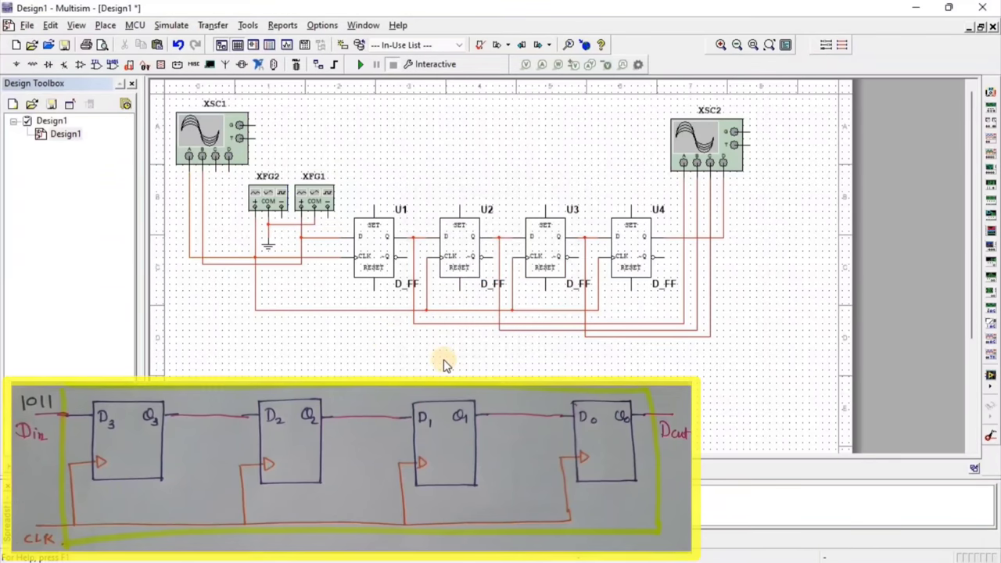
Run the simulation, view XSC1 and XSC2, stop, and give both displays white backgrounds
{"action": "left_click", "coordinate": [358, 67]}
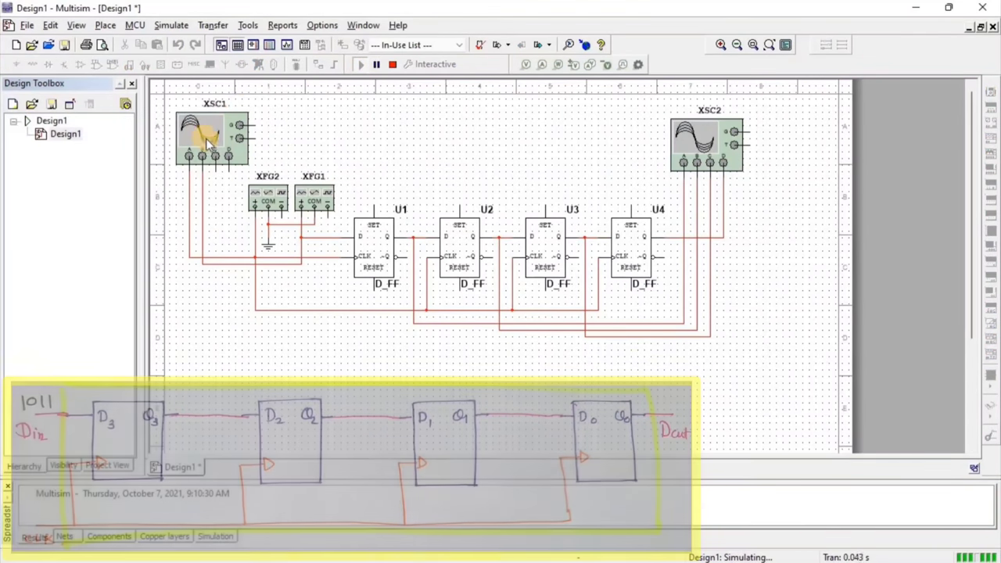
{"action": "double_click", "coordinate": [218, 147]}
{"action": "double_click", "coordinate": [707, 136]}
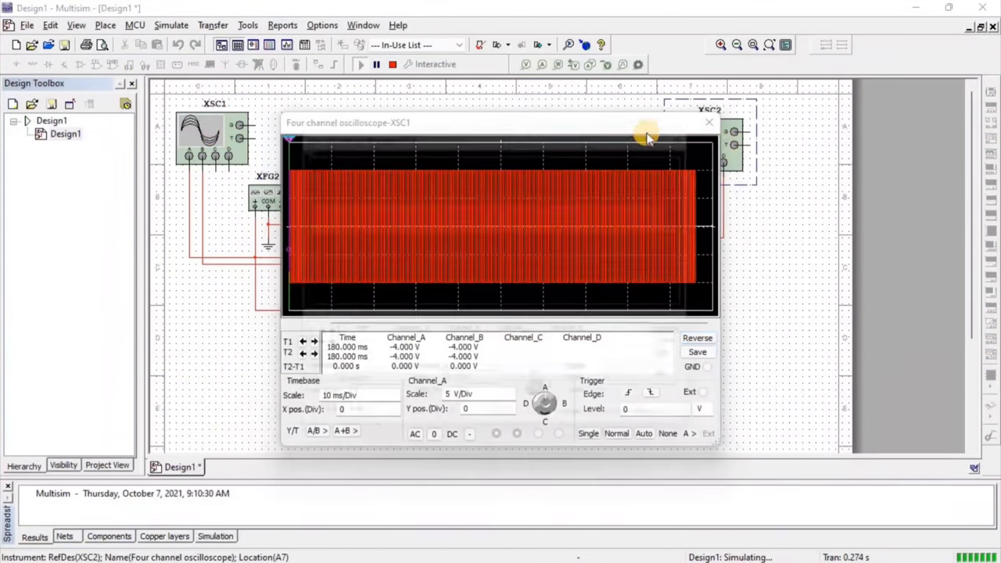
{"action": "left_click_drag", "start_coordinate": [529, 132], "coordinate": [343, 147]}
{"action": "left_click", "coordinate": [392, 65]}
{"action": "left_click", "coordinate": [504, 351]}
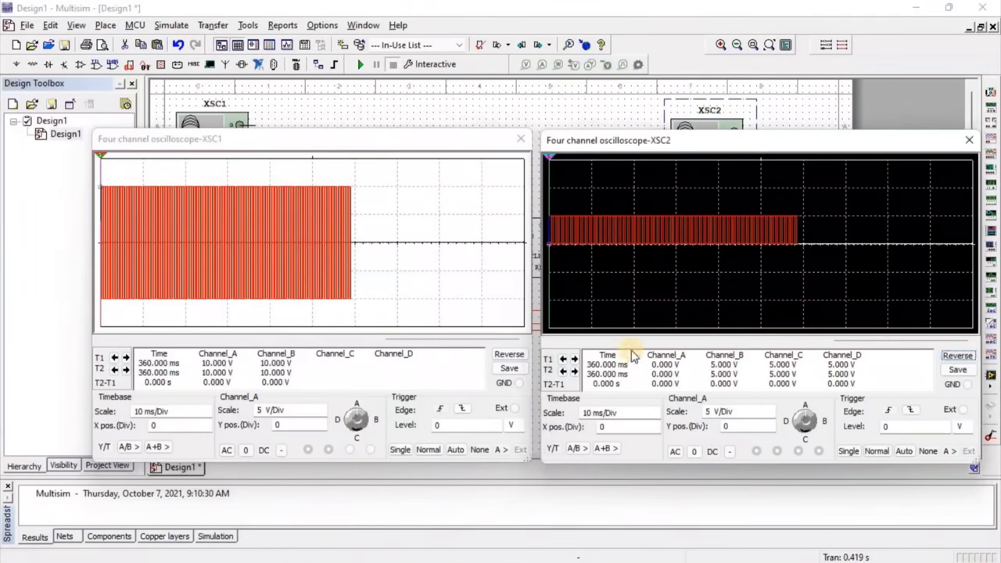
{"action": "left_click", "coordinate": [957, 355]}
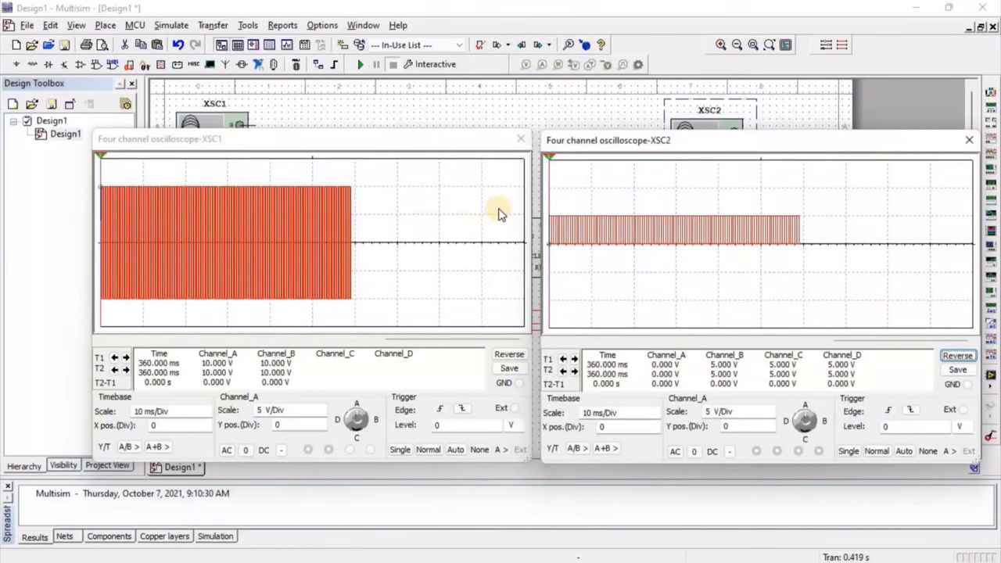
Reposition XSC2's traces, moving Channel_A up and Channel_D down
{"action": "left_click", "coordinate": [769, 425]}
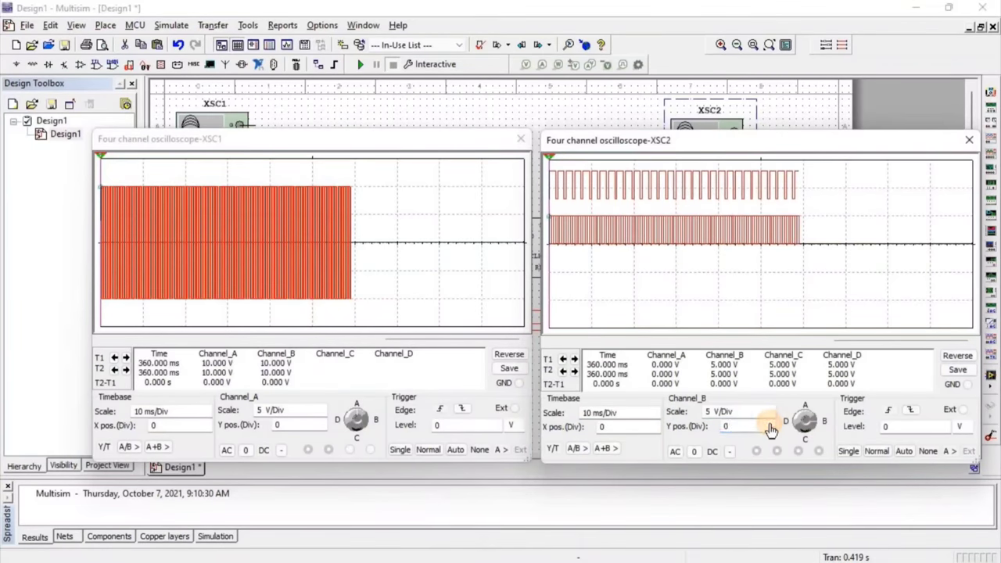
{"action": "left_click", "coordinate": [769, 430]}
{"action": "left_click", "coordinate": [769, 433]}
{"action": "left_click", "coordinate": [769, 436]}
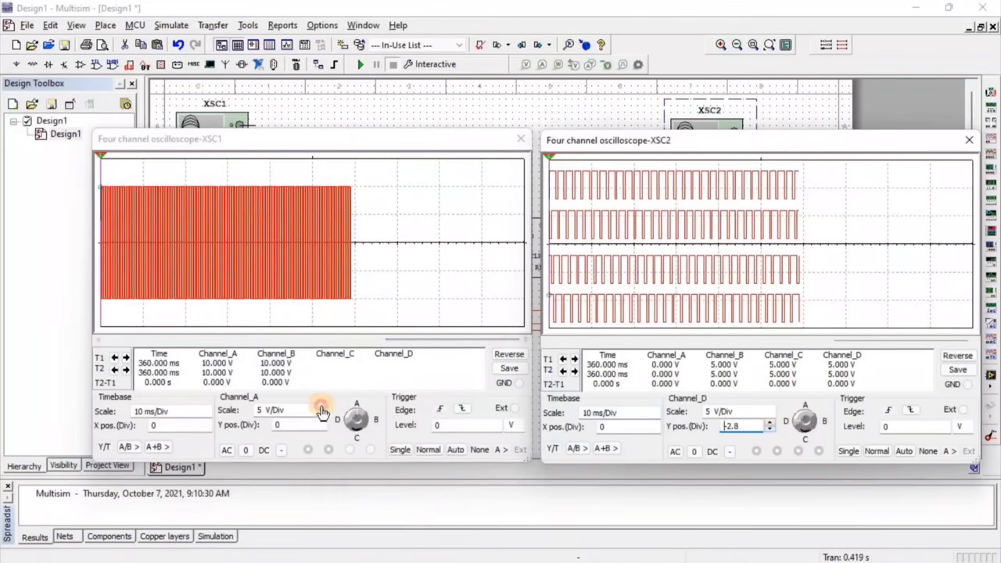
{"action": "left_click", "coordinate": [322, 416]}
Set XSC1 Channel_B to 20 V/Div below Channel_A, and shorten both timebases (XSC1 1 ms/Div)
{"action": "left_click", "coordinate": [322, 416]}
{"action": "left_click", "coordinate": [322, 415]}
{"action": "left_click", "coordinate": [323, 407]}
{"action": "left_click", "coordinate": [323, 408]}
{"action": "left_click", "coordinate": [322, 407]}
{"action": "left_click", "coordinate": [323, 428]}
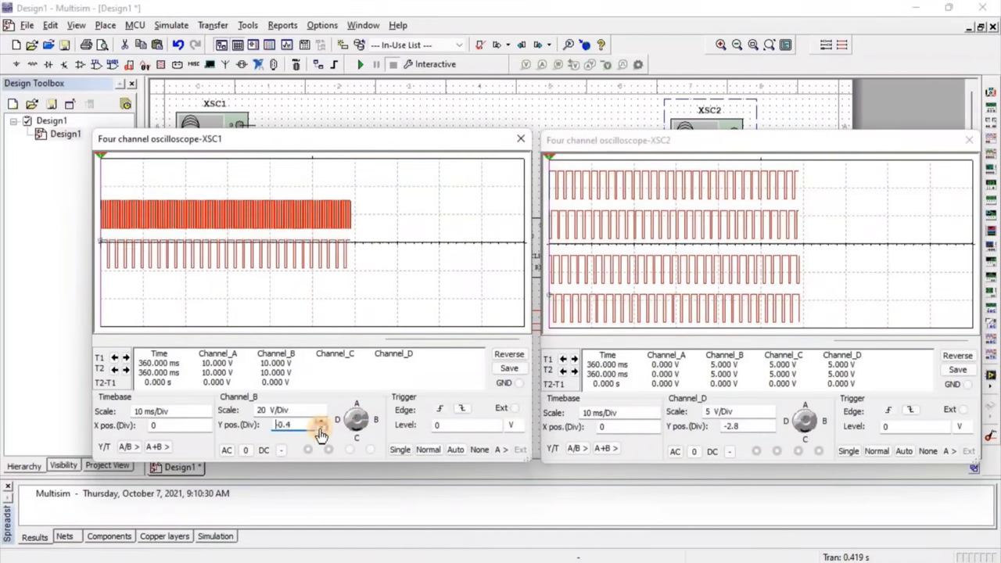
{"action": "left_click", "coordinate": [208, 415]}
{"action": "left_click", "coordinate": [208, 415]}
{"action": "left_click", "coordinate": [655, 417]}
{"action": "left_click", "coordinate": [655, 417]}
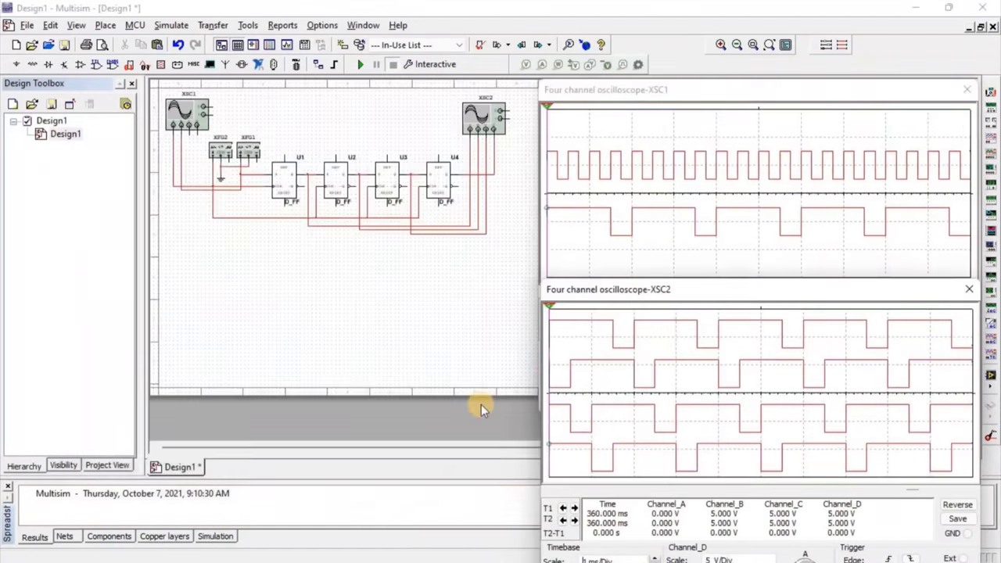